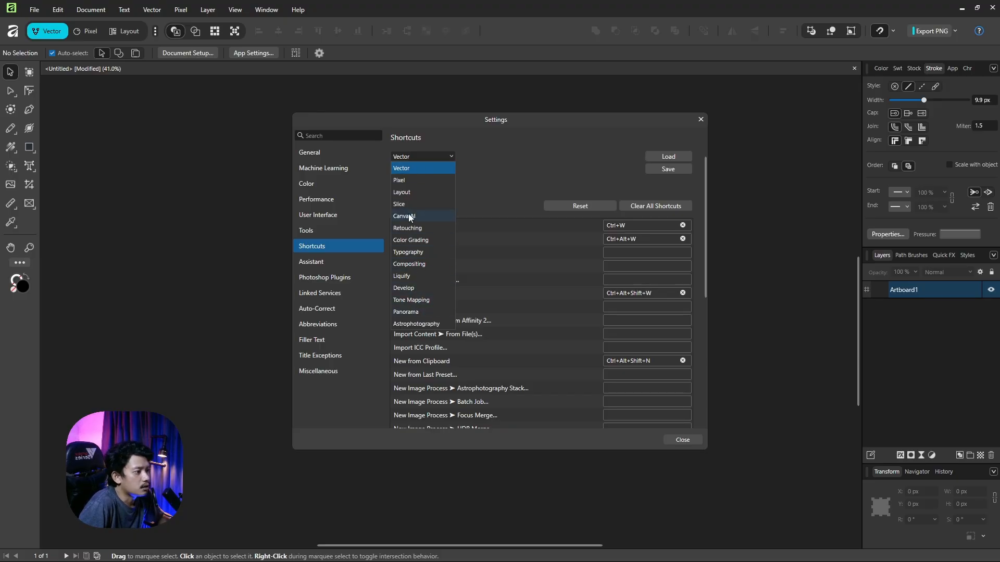
# Assign Shift+A as the shortcut for Convert to Curves in the Vector studio's Vector commands and close the settings
pyautogui.click(410, 168)
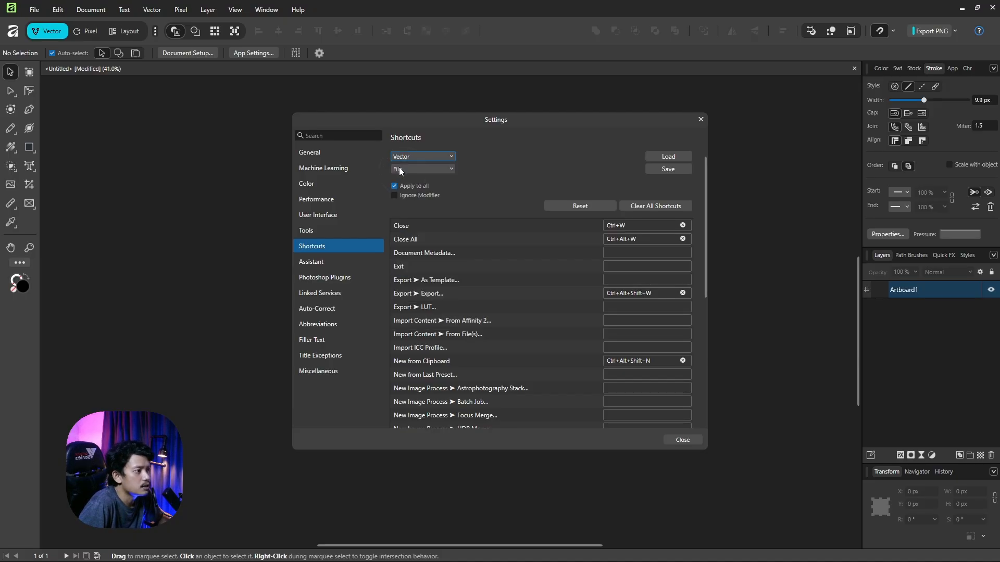
pyautogui.click(443, 170)
pyautogui.click(393, 231)
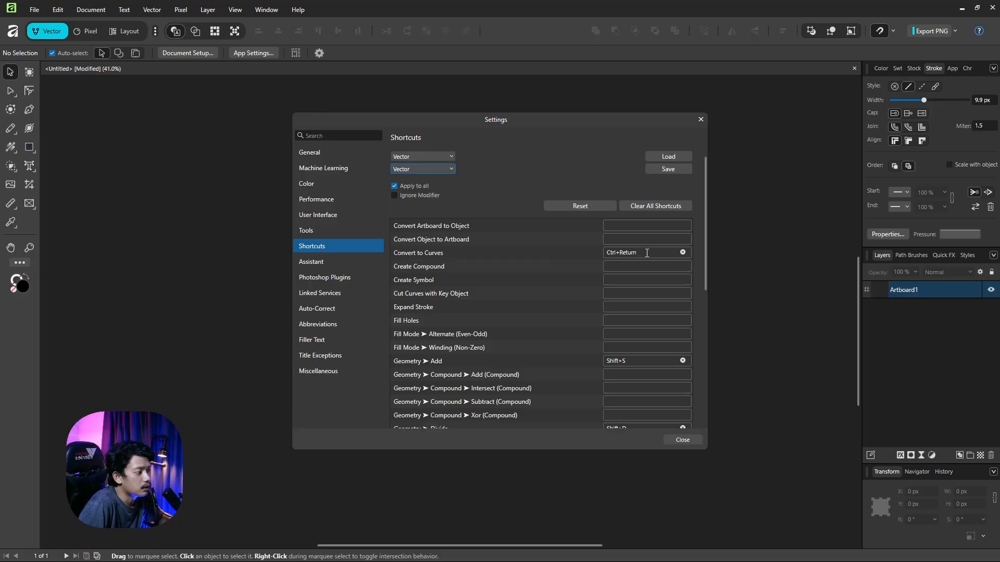
pyautogui.click(682, 251)
pyautogui.click(650, 251)
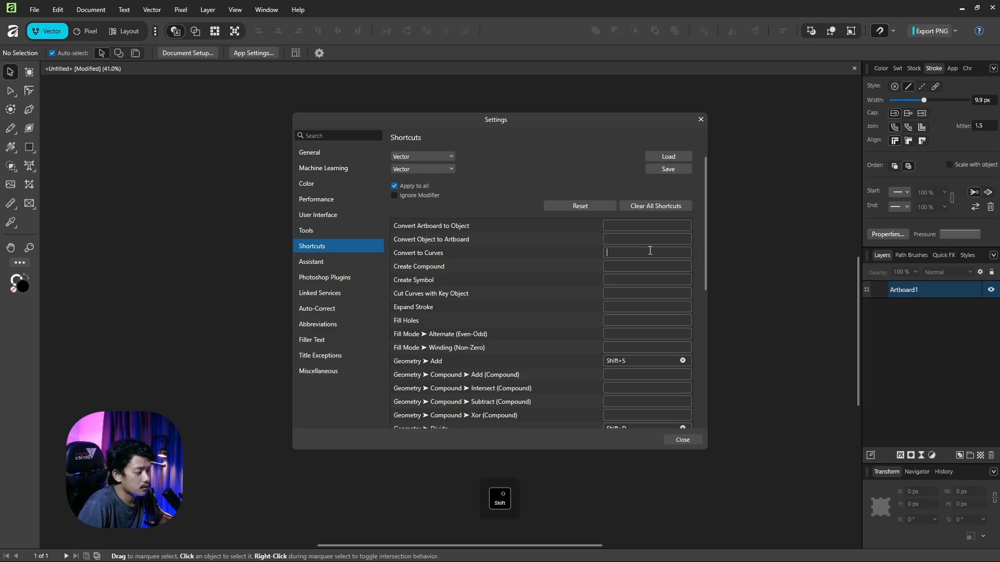
pyautogui.hotkey('shift', 'a')
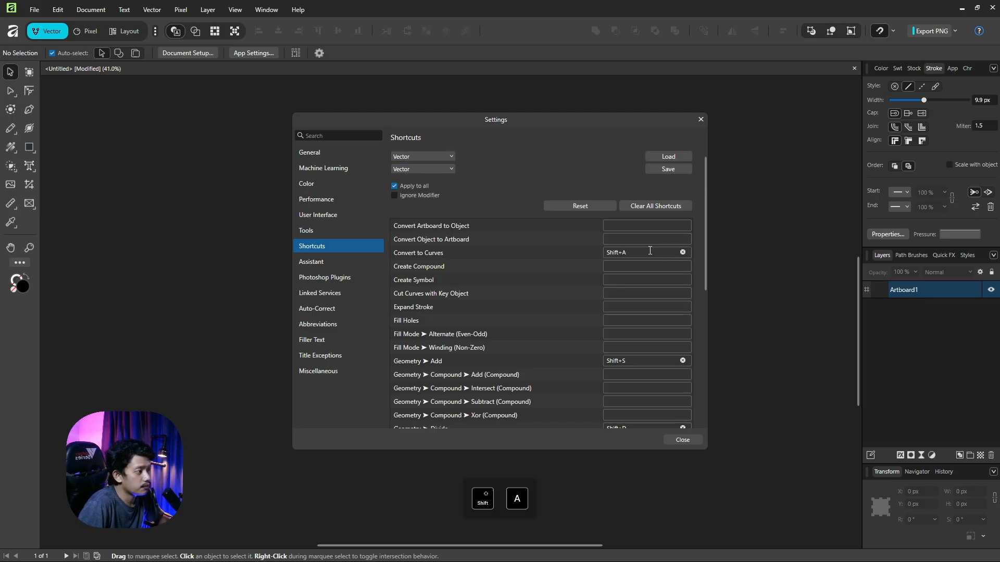
pyautogui.click(682, 440)
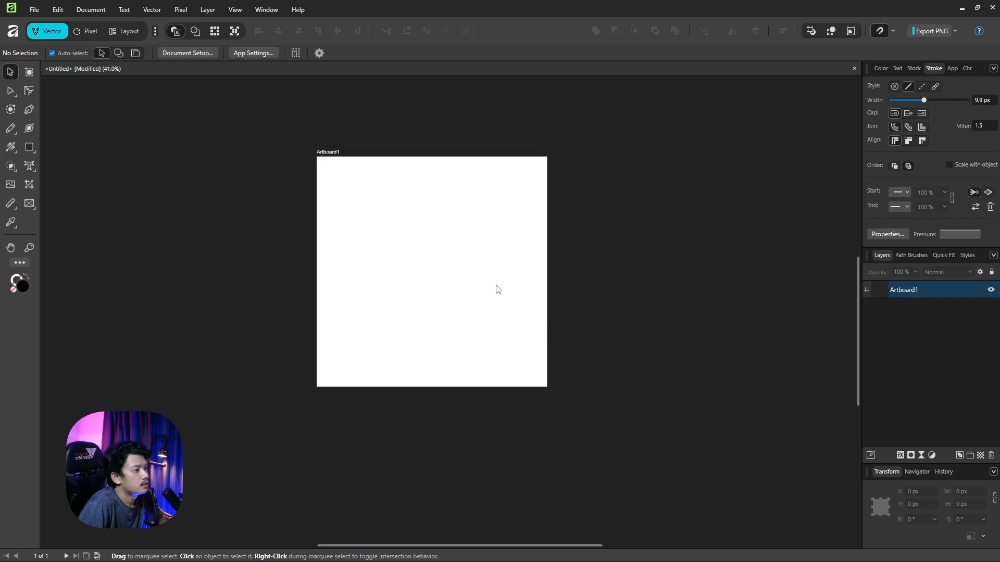
pyautogui.click(33, 154)
pyautogui.moveTo(420, 240); pyautogui.dragTo(449, 271)
pyautogui.hotkey('ctrl', 'z')
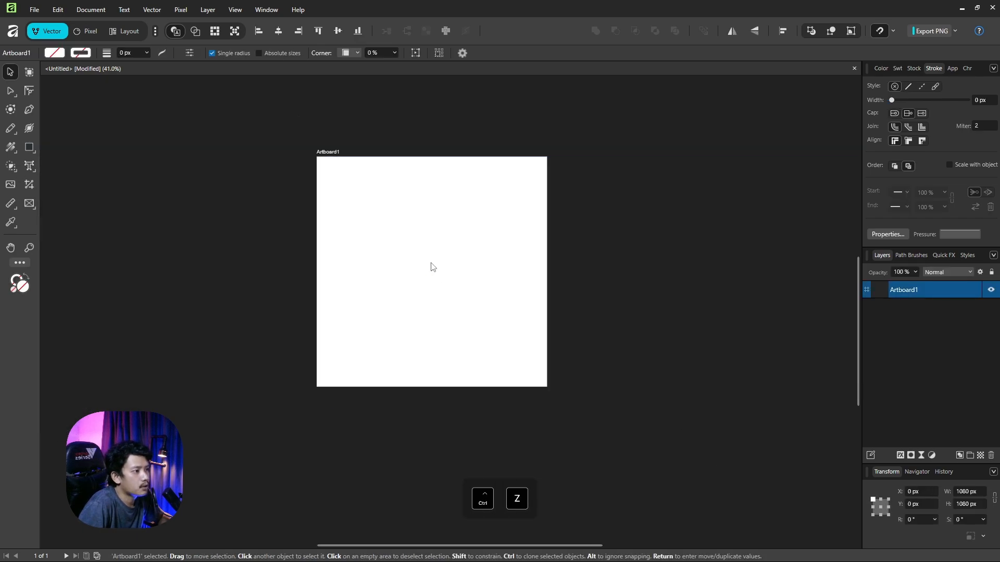
# Draw a square about 259 px wide left of the artboard's centre and give it a black outline without fill
pyautogui.click(232, 243)
pyautogui.click(32, 147)
pyautogui.moveTo(390, 223); pyautogui.dragTo(445, 277)
pyautogui.hotkey('shift', 'x')
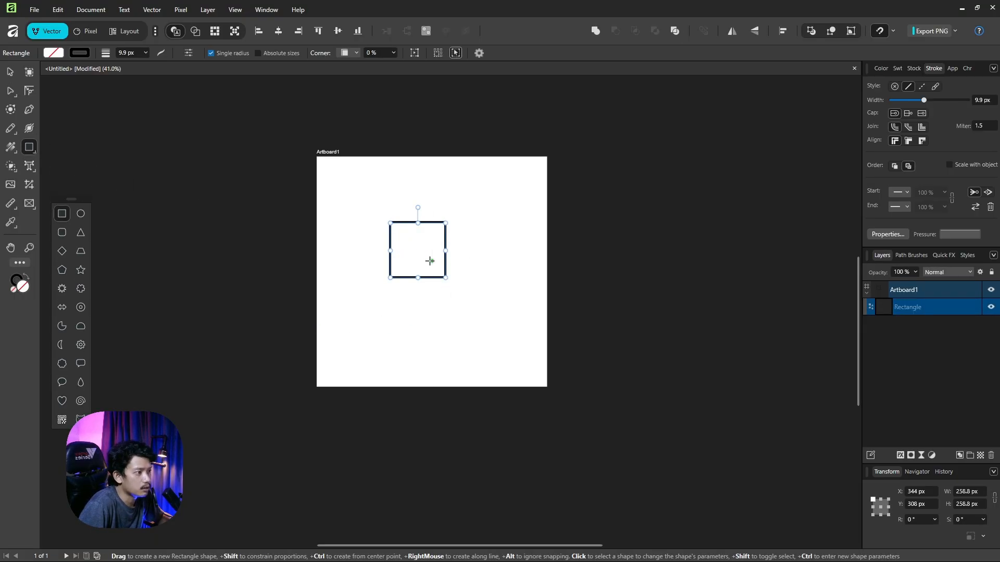
pyautogui.click(11, 73)
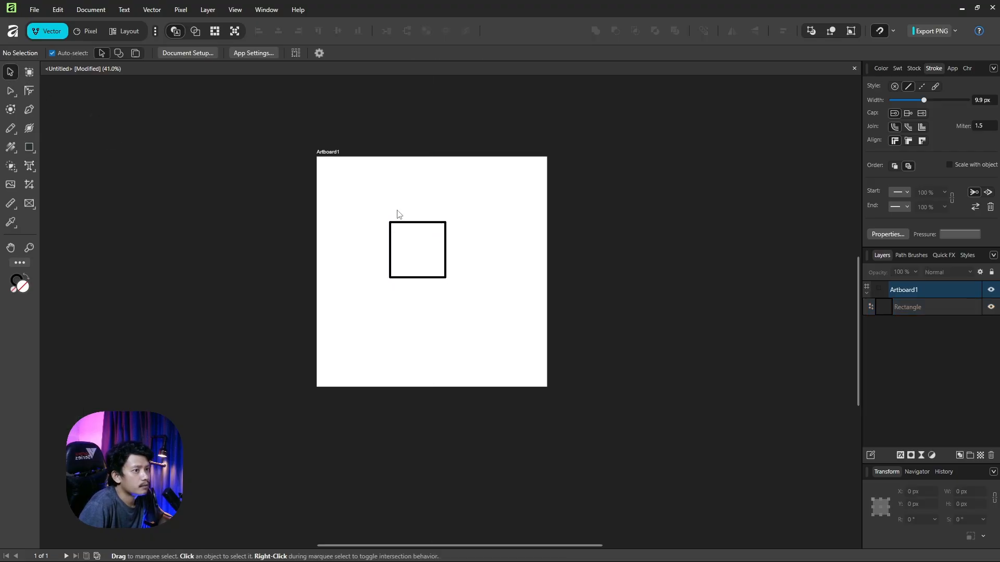
pyautogui.click(401, 223)
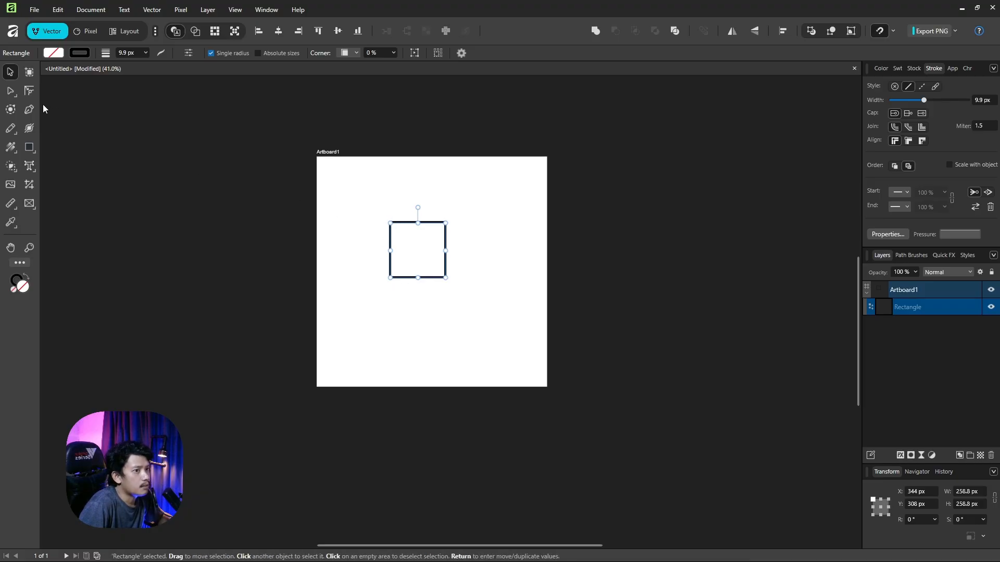
# Try to move the square's upper-left corner with the Node tool, and undo the rotation
pyautogui.click(14, 94)
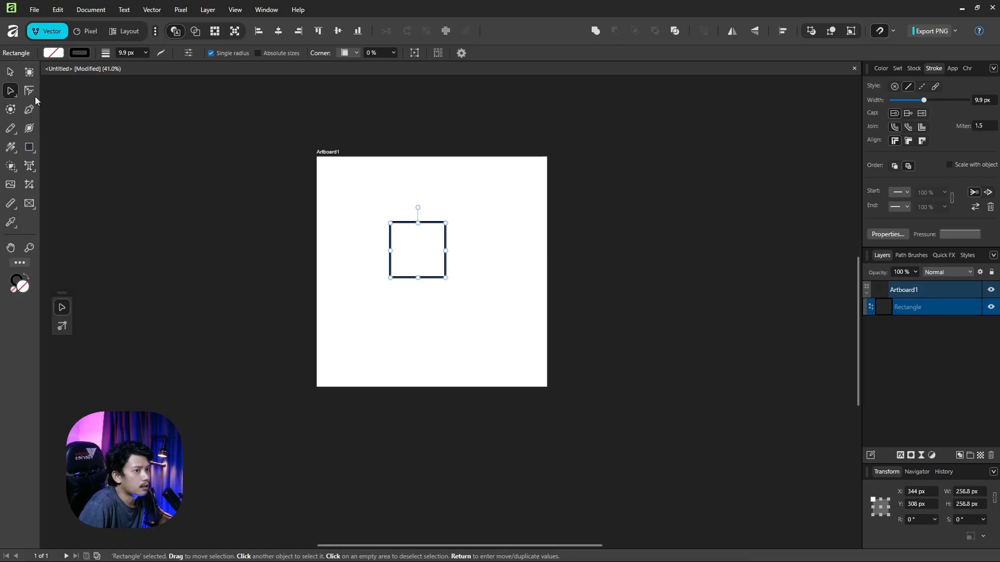
pyautogui.click(14, 93)
pyautogui.click(60, 93)
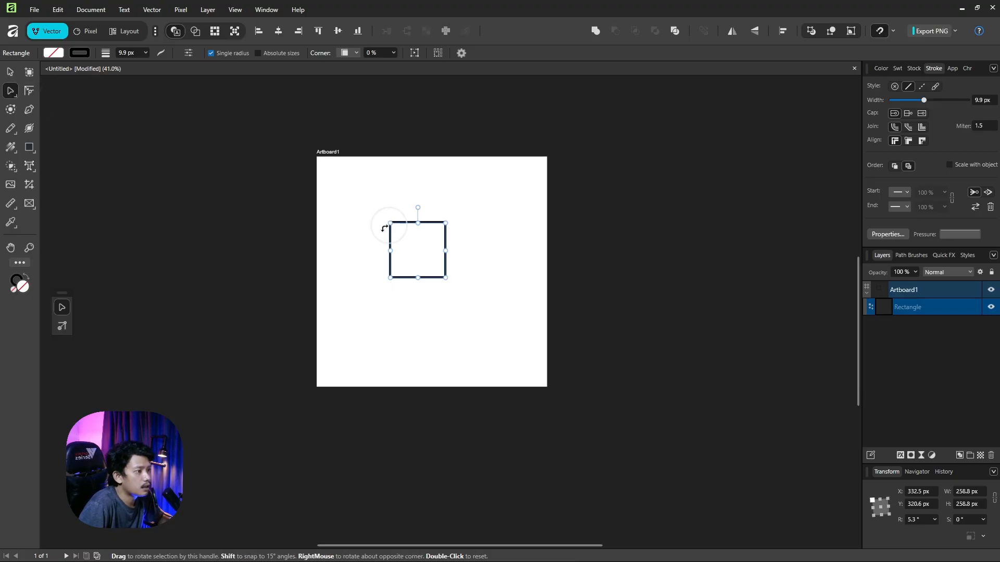
pyautogui.moveTo(383, 224); pyautogui.dragTo(447, 219)
pyautogui.hotkey('ctrl', 'z')
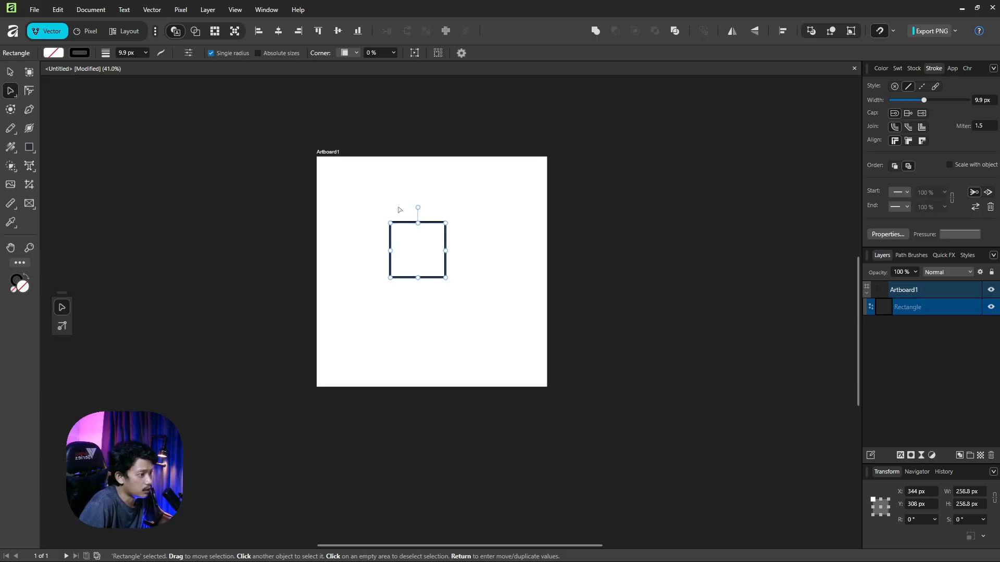
# Convert the square to curves and move its upper-left node slightly inward and up to about X 363.5, Y 293.3 px
pyautogui.hotkey('shift', 'a')
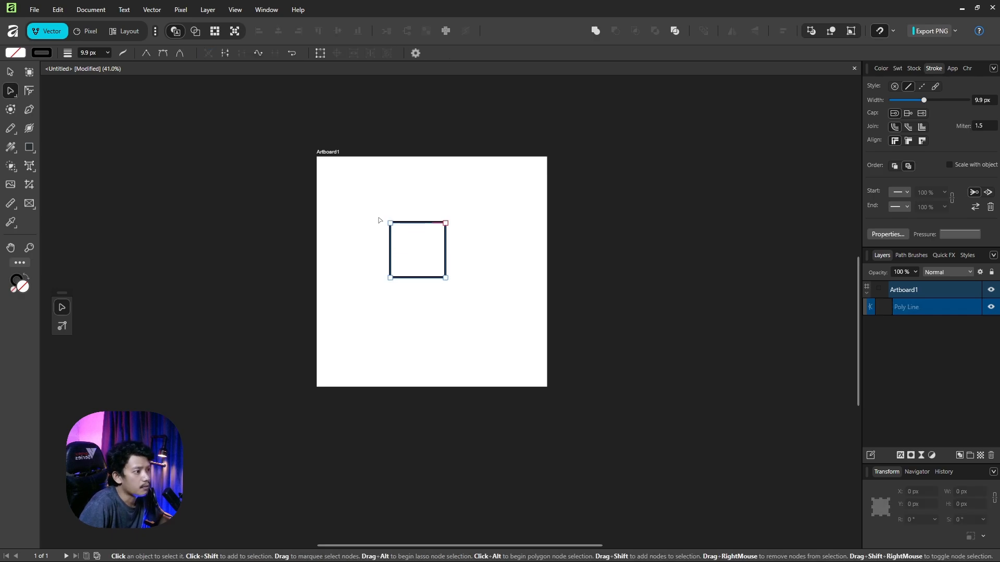
pyautogui.moveTo(390, 223); pyautogui.dragTo(394, 220)
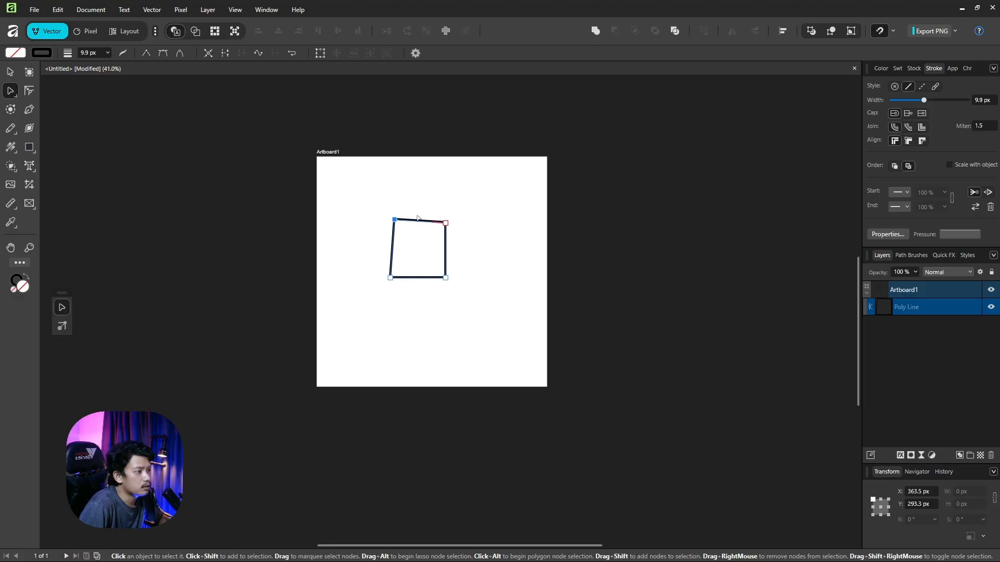
# Delete the four segments of the converted square one after another
pyautogui.press('ctrl')
pyautogui.keyDown('ctrl'); pyautogui.click(419, 222); pyautogui.keyUp('ctrl')
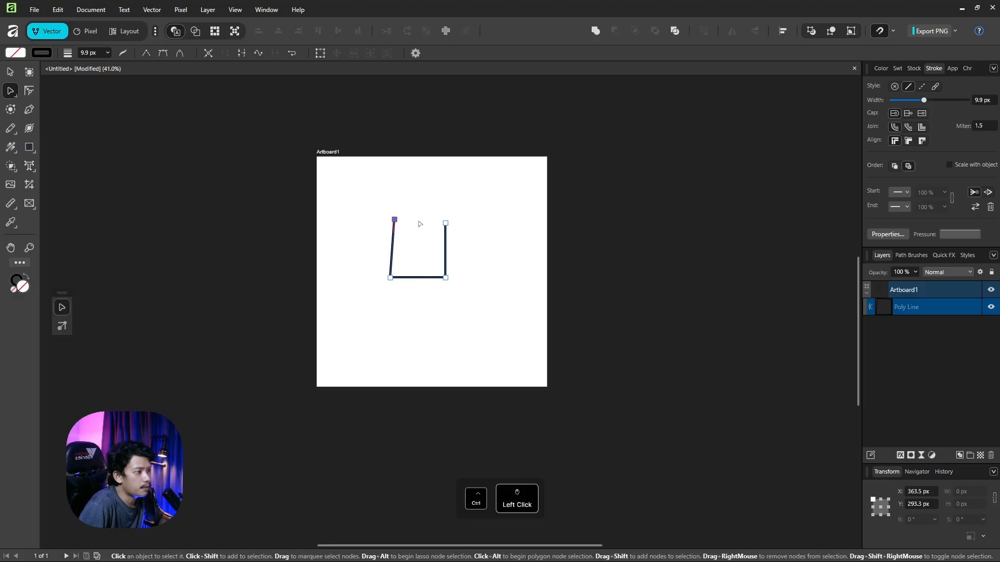
pyautogui.keyDown('ctrl'); pyautogui.click(445, 261); pyautogui.keyUp('ctrl')
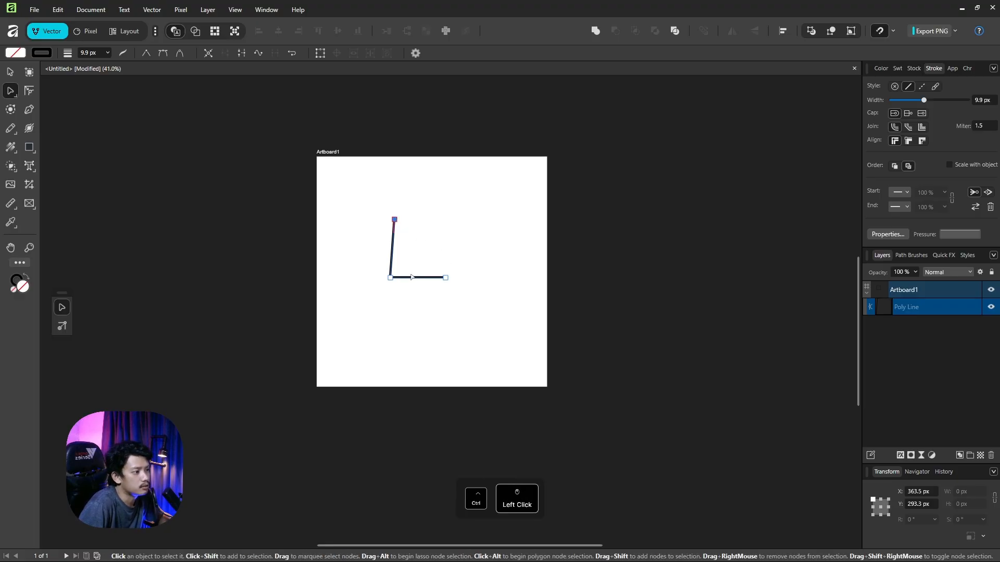
pyautogui.keyDown('ctrl'); pyautogui.click(413, 277); pyautogui.keyUp('ctrl')
pyautogui.keyDown('ctrl'); pyautogui.click(393, 264); pyautogui.keyUp('ctrl')
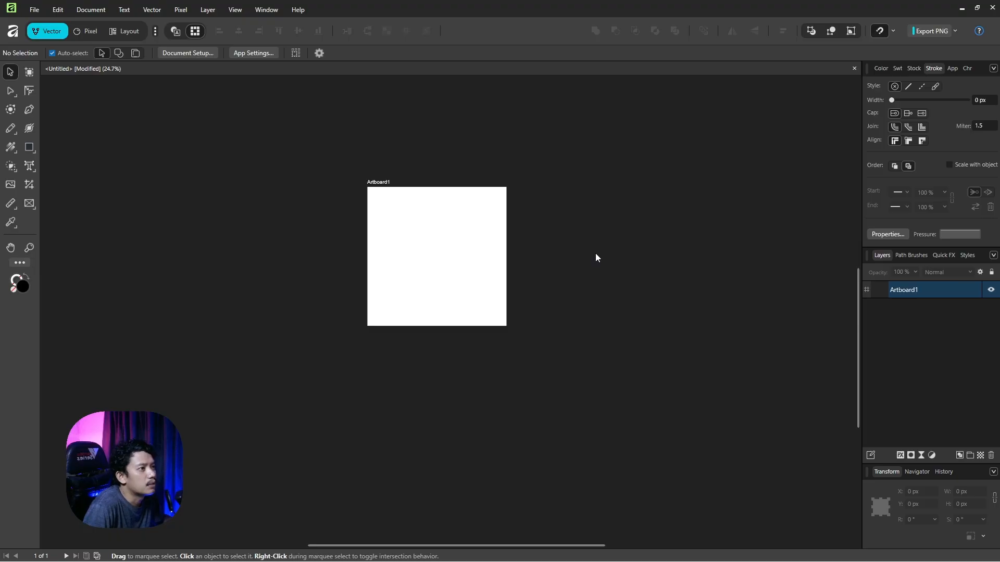
# Draw a solid black square about 285 px wide in the artboard's upper-left area and select it
pyautogui.click(28, 149)
pyautogui.moveTo(393, 220)
pyautogui.mouseDown()
pyautogui.moveTo(430, 256)
pyautogui.moveTo(412, 227)
pyautogui.mouseUp()
pyautogui.press('v')
pyautogui.click(560, 217)
pyautogui.click(417, 238)
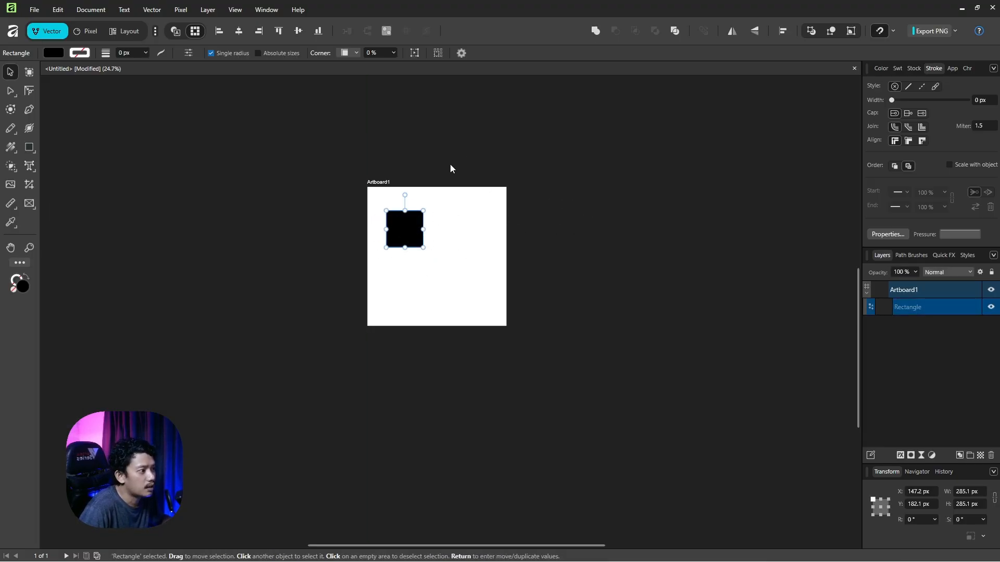
pyautogui.click(466, 201)
pyautogui.click(414, 223)
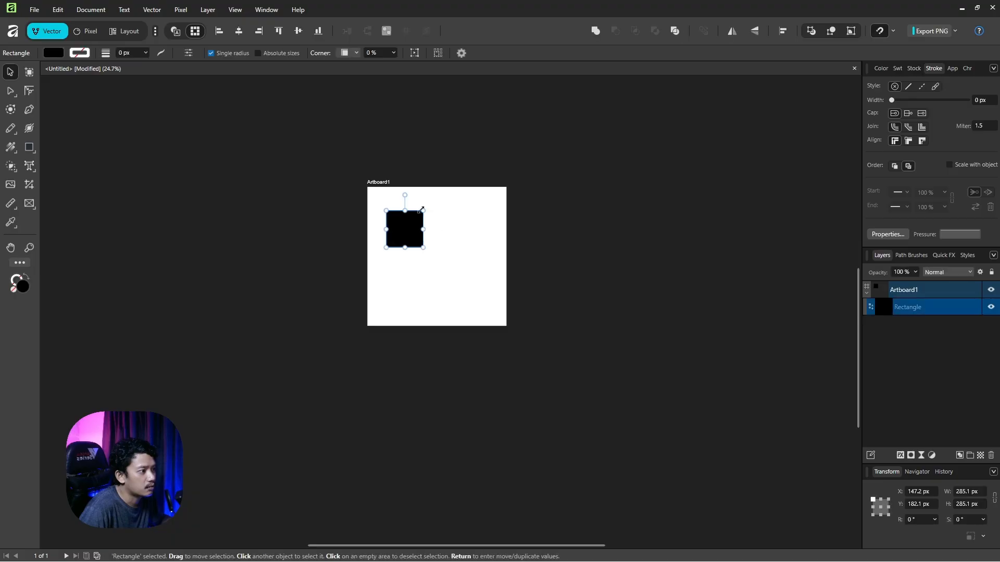
# Align the black square to the vertical middle and horizontal center of the artboard
pyautogui.click(298, 31)
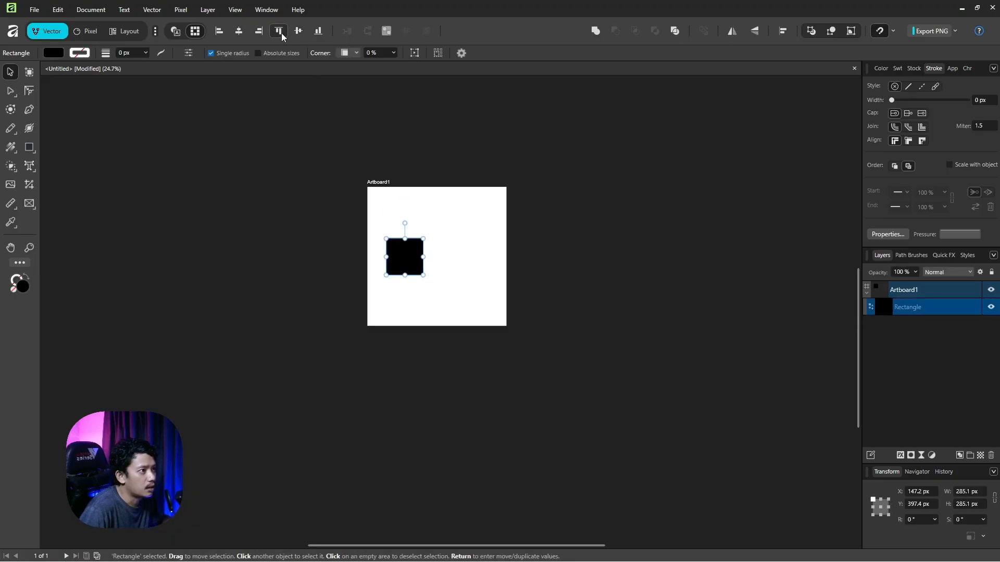
pyautogui.click(238, 31)
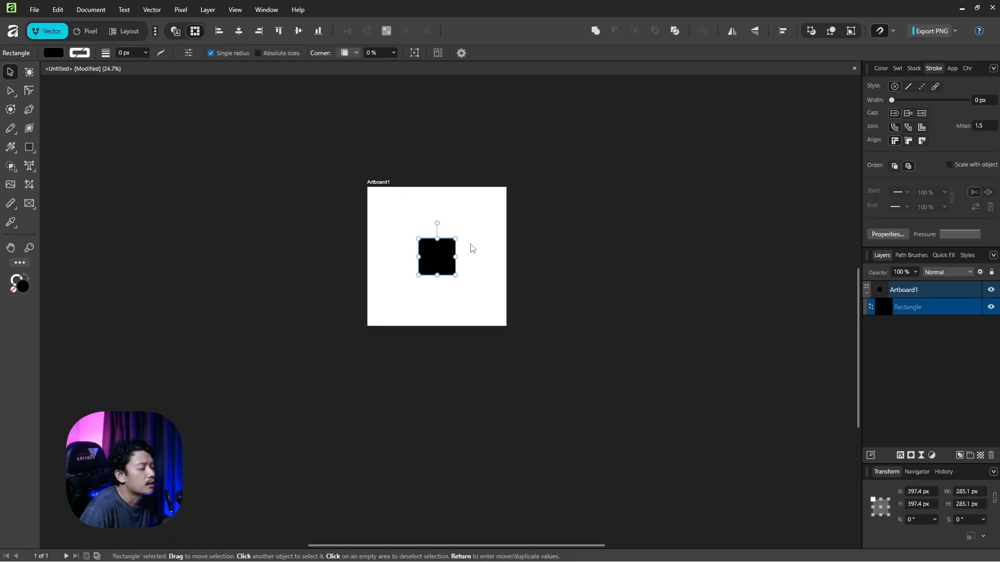
pyautogui.click(457, 268)
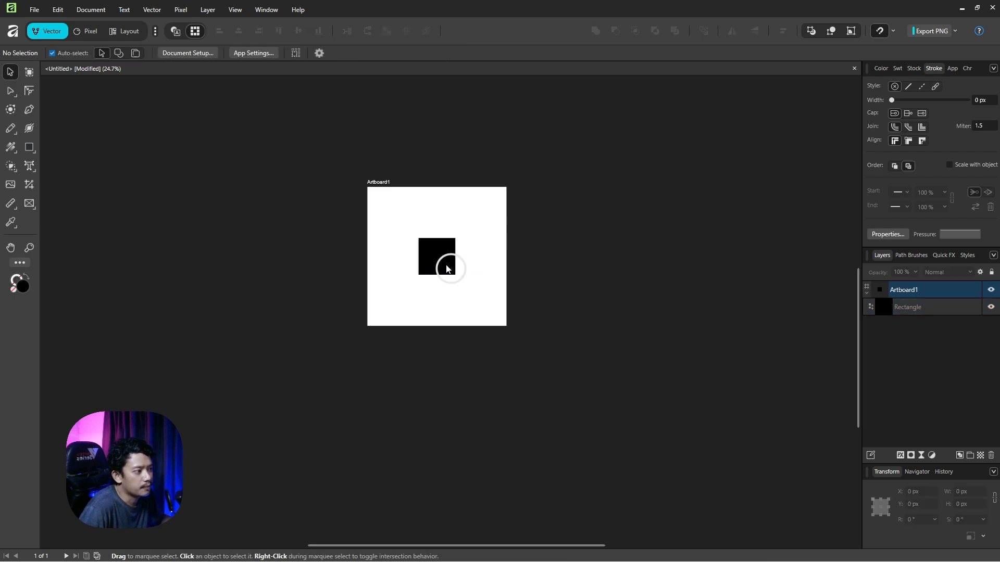
# Show the Vector studio's Layer commands in the shortcut settings, with the dialog moved beside the artboard
pyautogui.click(245, 54)
pyautogui.click(314, 248)
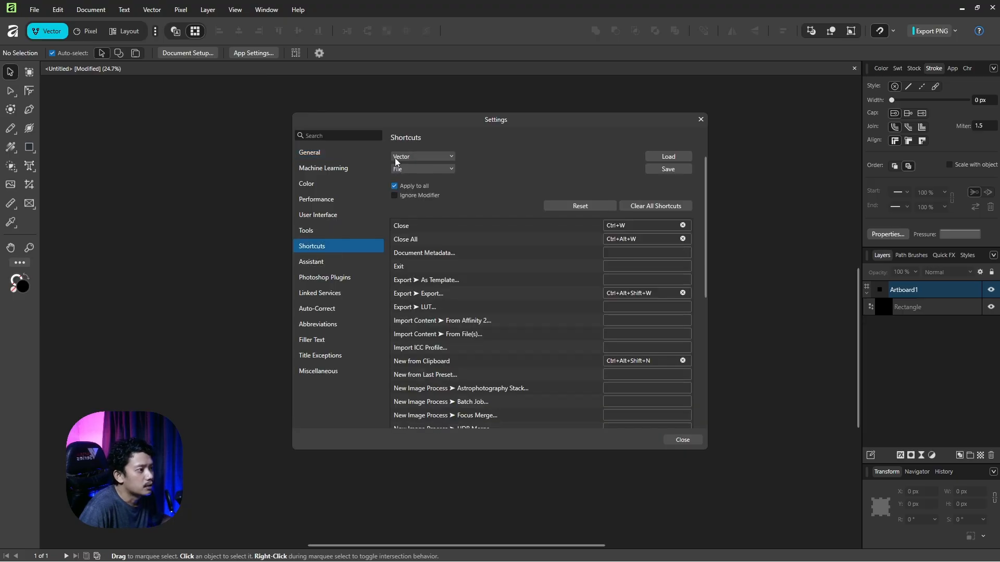
pyautogui.click(409, 157)
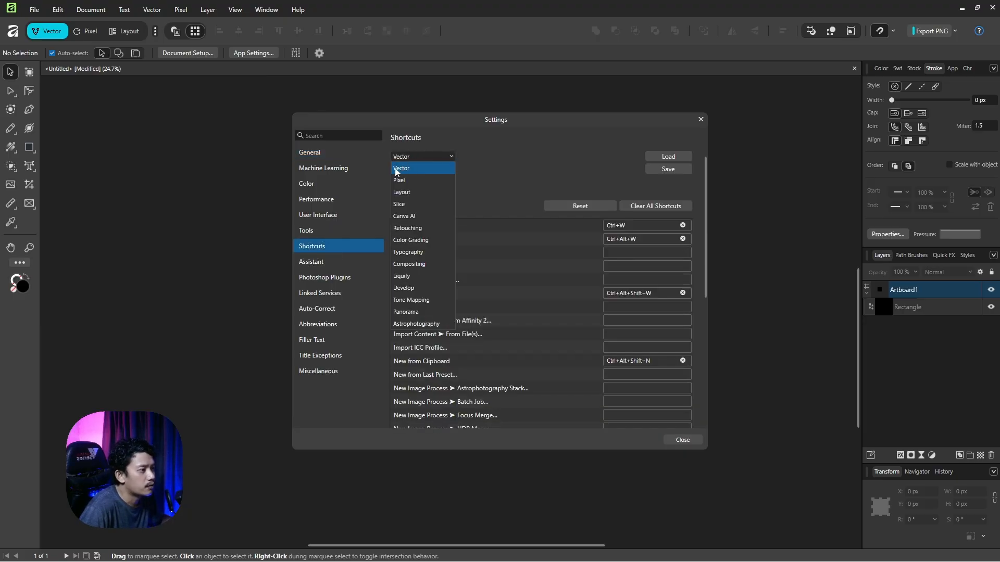
pyautogui.click(452, 169)
pyautogui.click(408, 170)
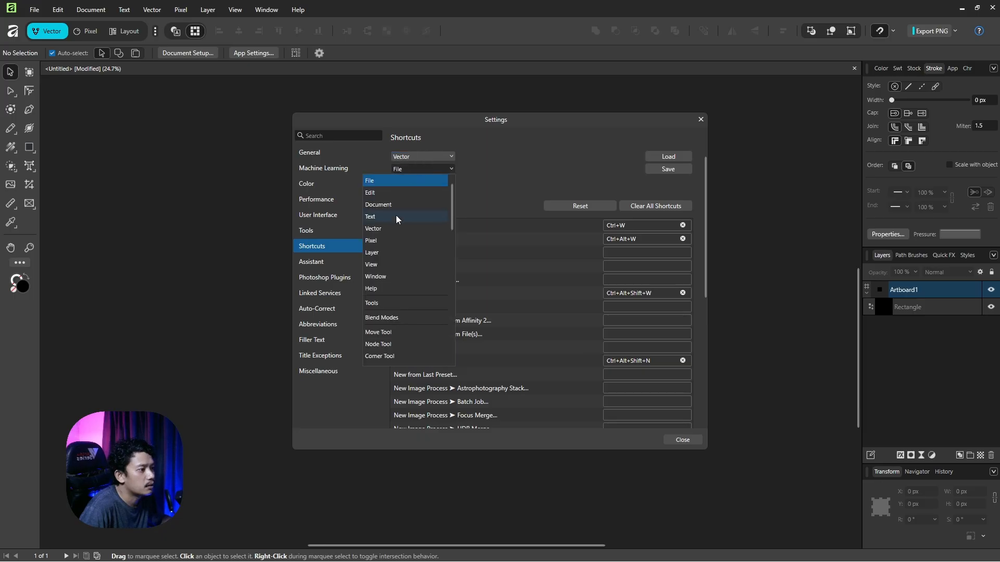
pyautogui.press('Escape')
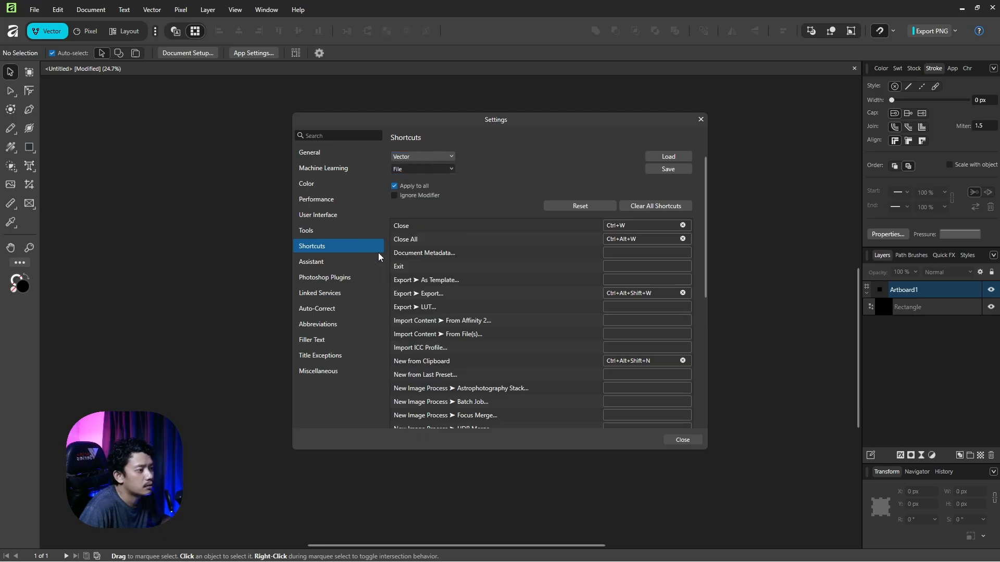
pyautogui.moveTo(489, 120); pyautogui.dragTo(626, 123)
pyautogui.moveTo(395, 162); pyautogui.dragTo(287, 119)
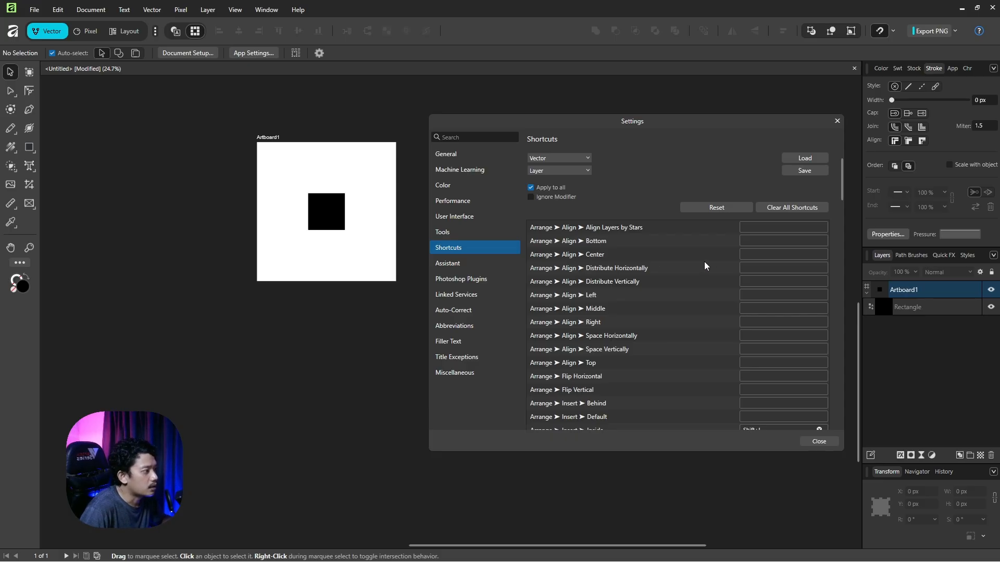
# Assign Shift+1 to Align Center and Shift+2 to Align Middle
pyautogui.click(752, 256)
pyautogui.hotkey('shift', '1')
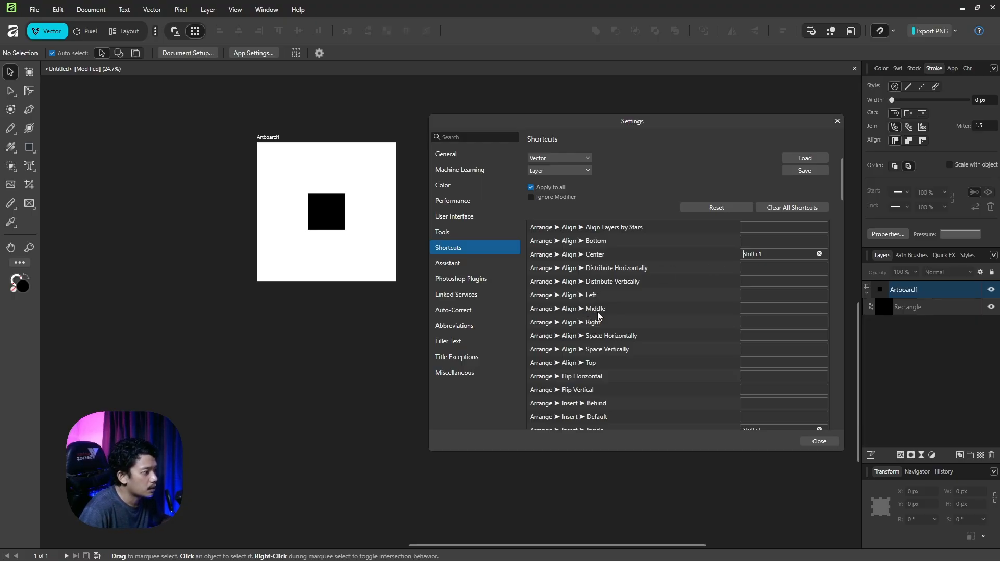
pyautogui.click(747, 309)
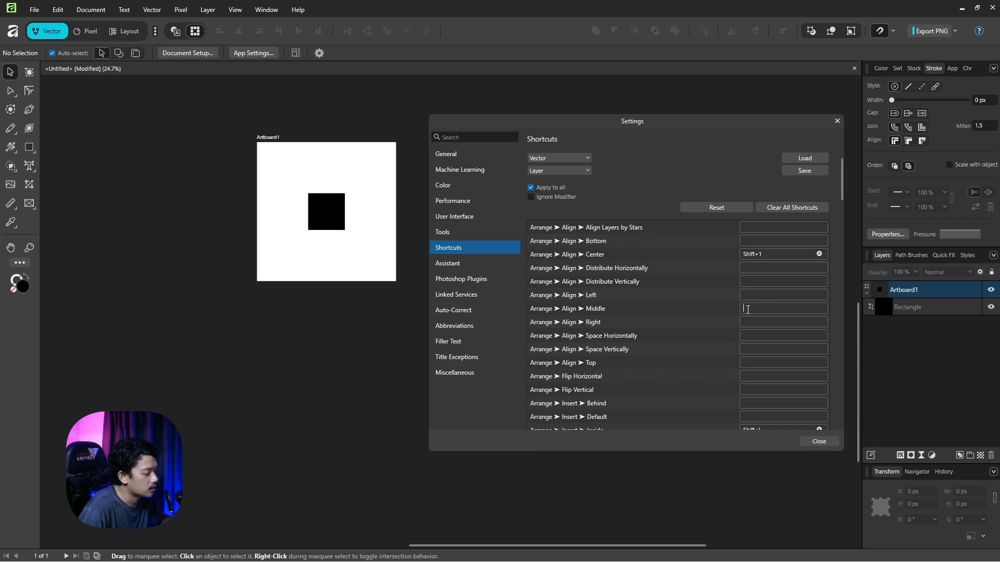
pyautogui.hotkey('shift', '2')
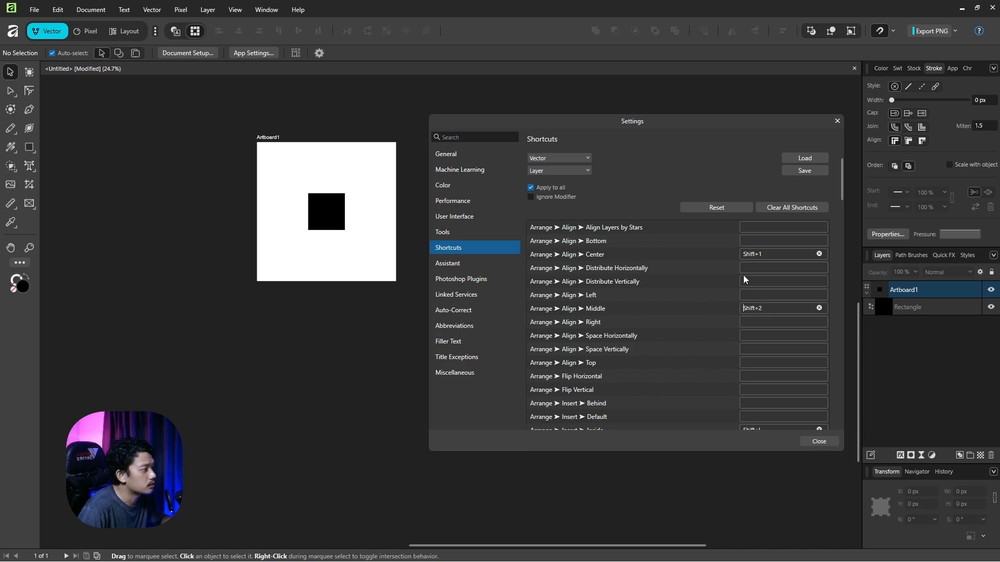
# Test the new alignment shortcuts by moving the black square to the artboard's upper left and centering it horizontally and vertically
pyautogui.click(330, 213)
pyautogui.moveTo(330, 212); pyautogui.dragTo(297, 181)
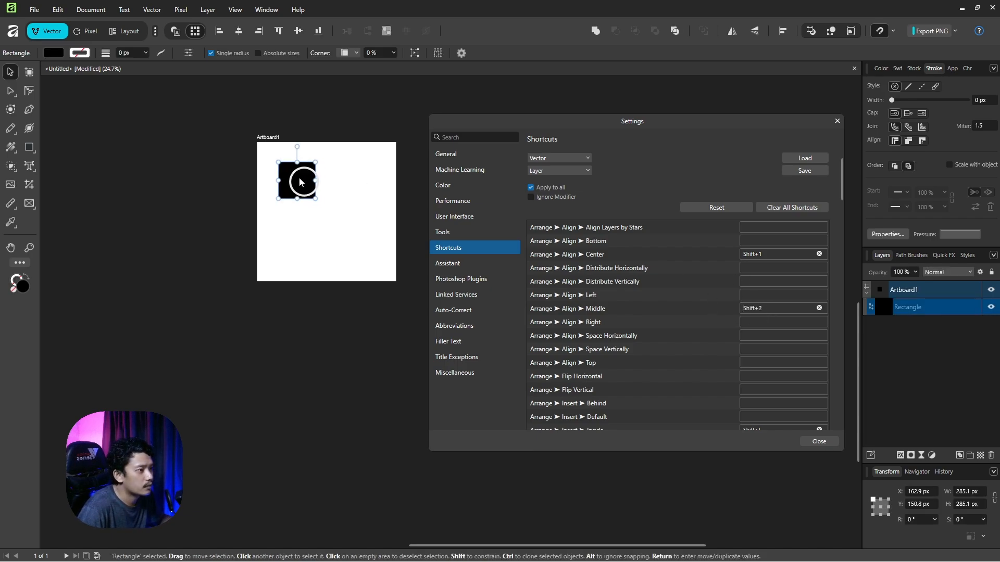
pyautogui.click(335, 174)
pyautogui.click(305, 183)
pyautogui.hotkey('shift', '1')
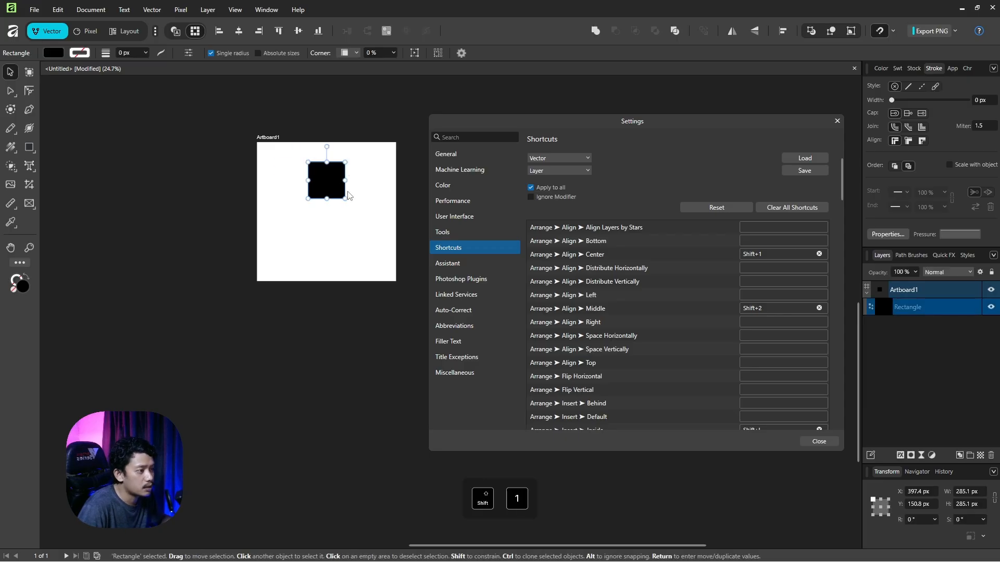
pyautogui.hotkey('shift', '2')
pyautogui.click(363, 194)
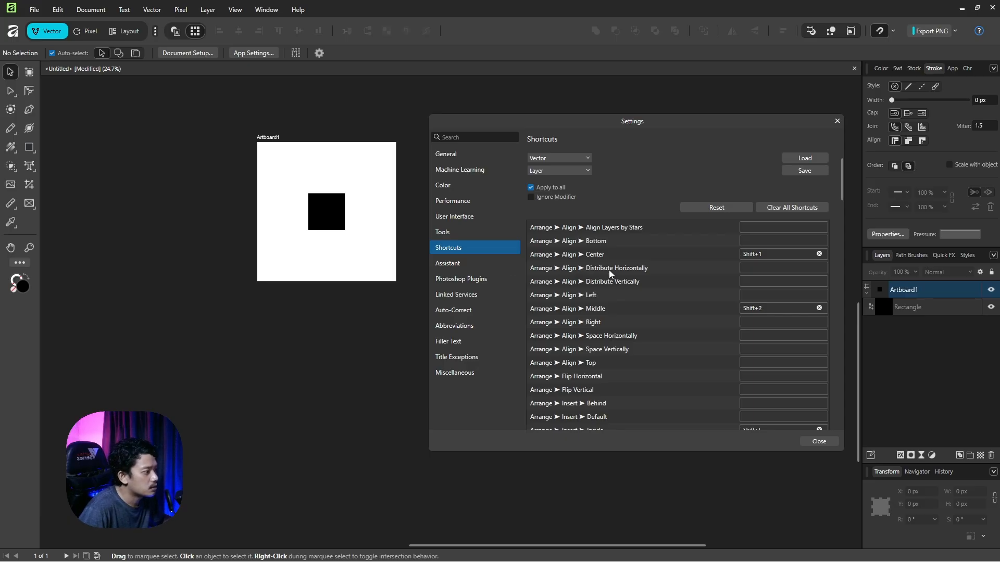
# Shrink the black square to about 208 px and arrange it with two copies in a loose vertical stack
pyautogui.click(333, 214)
pyautogui.moveTo(332, 216); pyautogui.dragTo(323, 257)
pyautogui.moveTo(297, 180); pyautogui.dragTo(324, 248)
pyautogui.click(359, 248)
pyautogui.moveTo(328, 205); pyautogui.dragTo(334, 220)
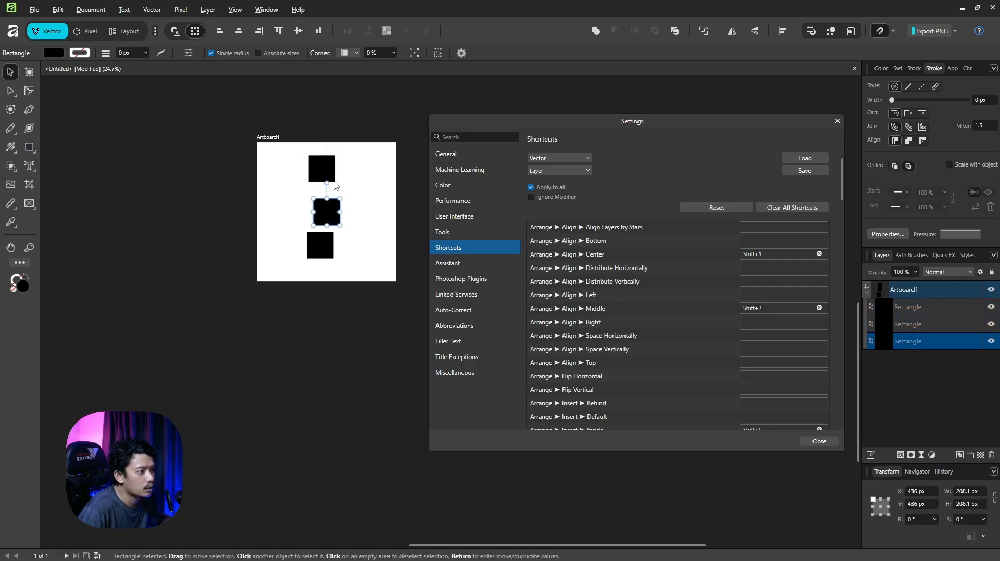
pyautogui.moveTo(324, 162); pyautogui.dragTo(321, 161)
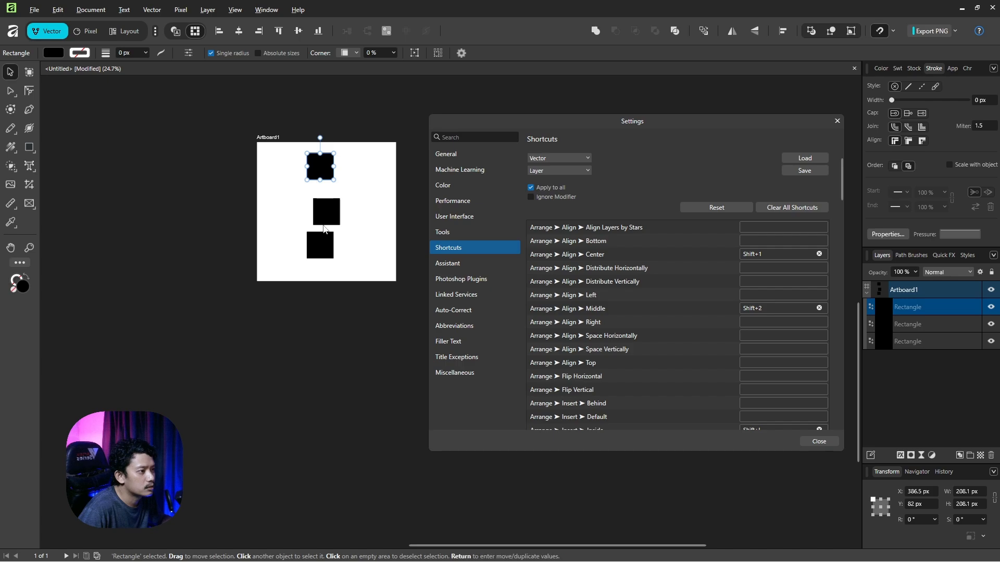
# Deselect the squares and assign Ctrl+Shift+1 to the Distribute Vertically alignment command
pyautogui.click(340, 302)
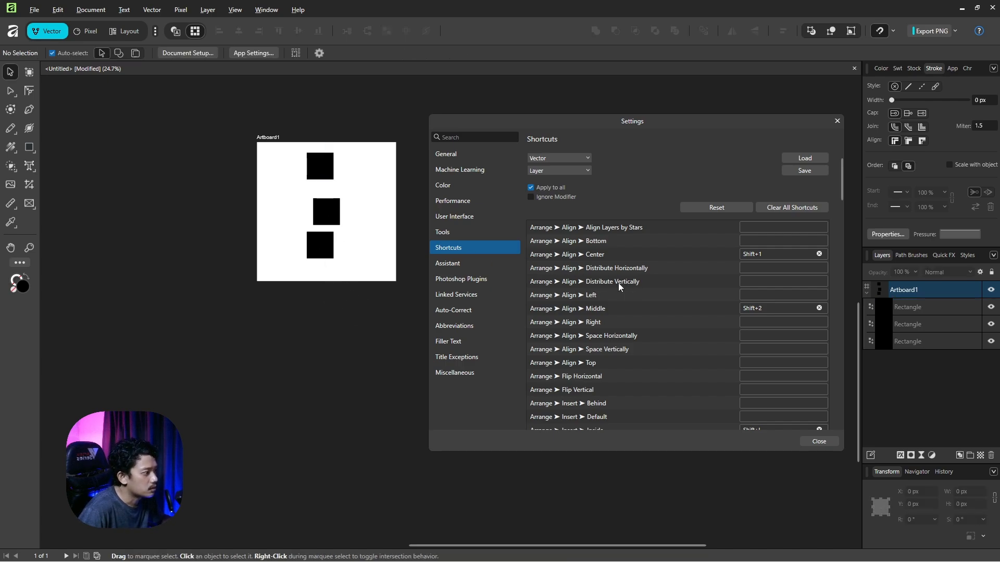
pyautogui.click(750, 281)
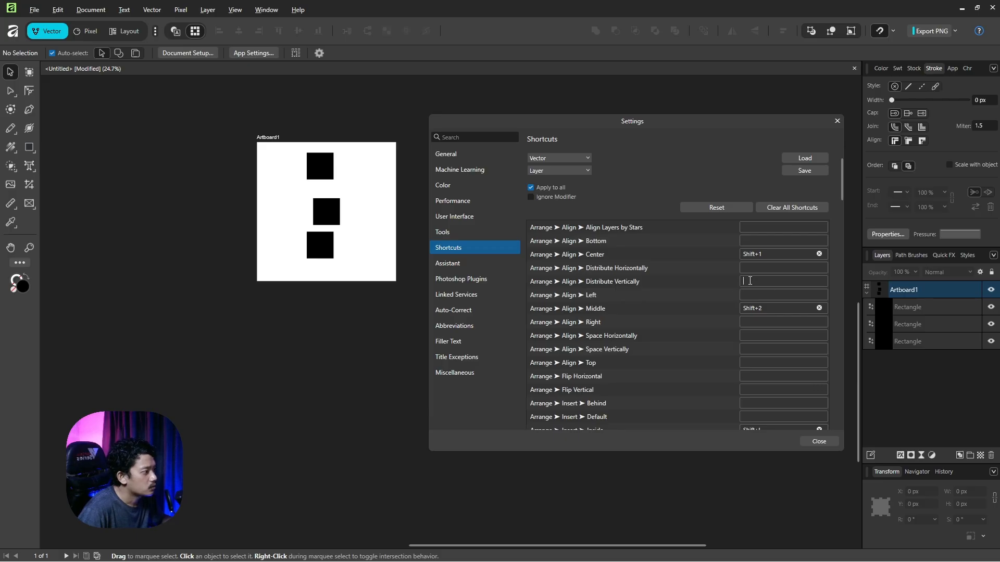
pyautogui.hotkey('ctrl', 'shift')
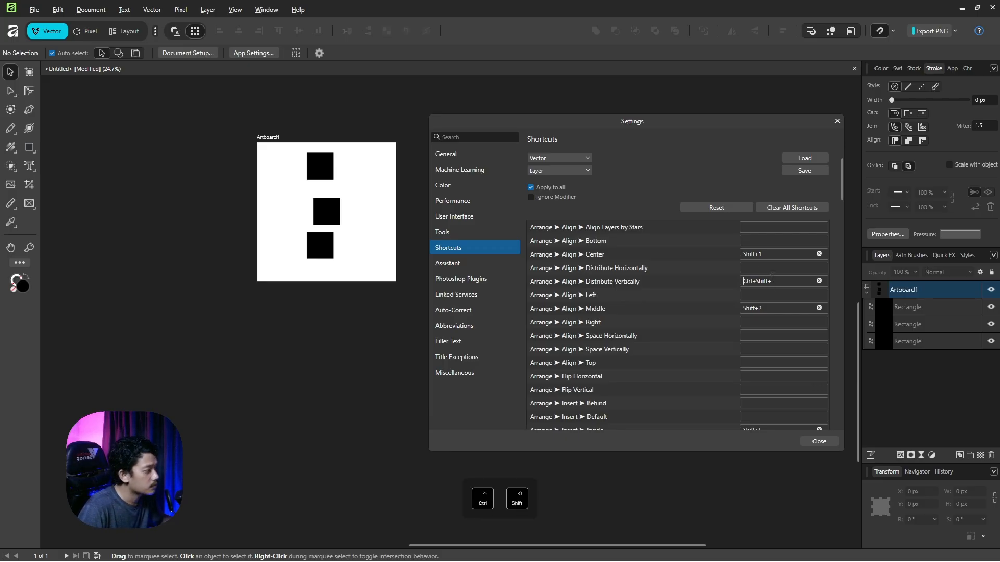
pyautogui.hotkey('ctrl', 'shift', '1')
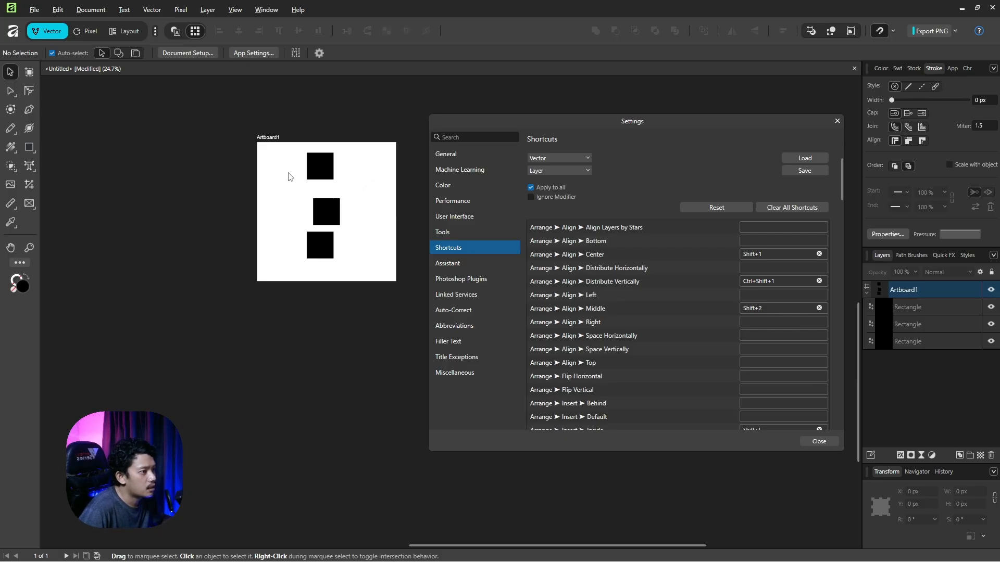
# Test the shortcuts on all three stacked squares by aligning them to a common vertical center line and distributing them vertically
pyautogui.moveTo(287, 169); pyautogui.dragTo(362, 263)
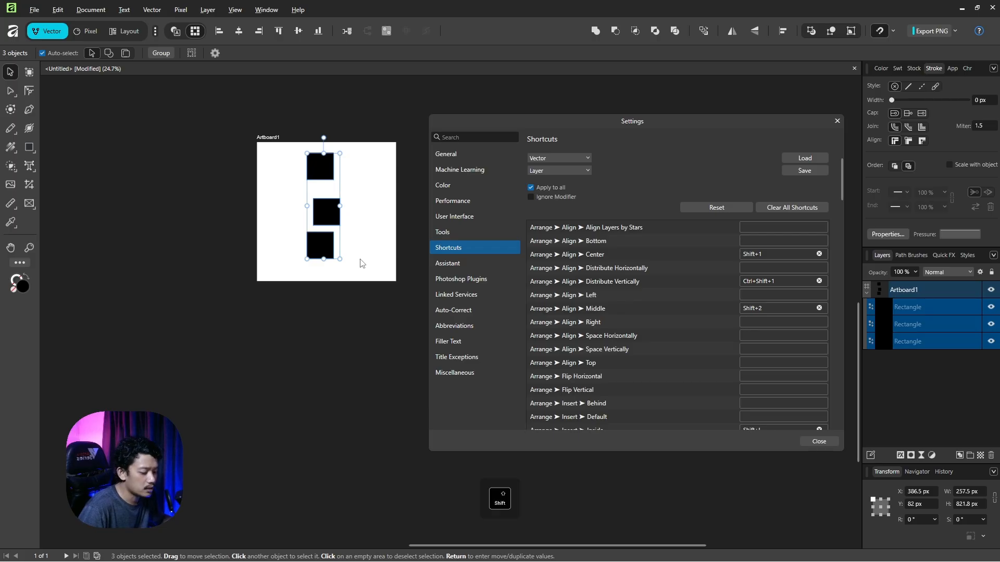
pyautogui.hotkey('shift', '1')
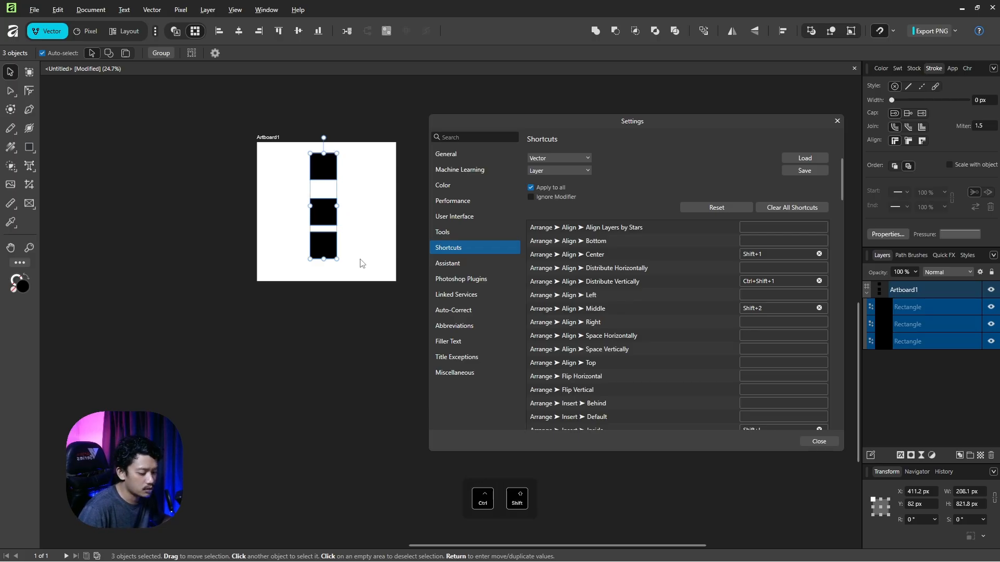
pyautogui.hotkey('ctrl', 'shift', '1')
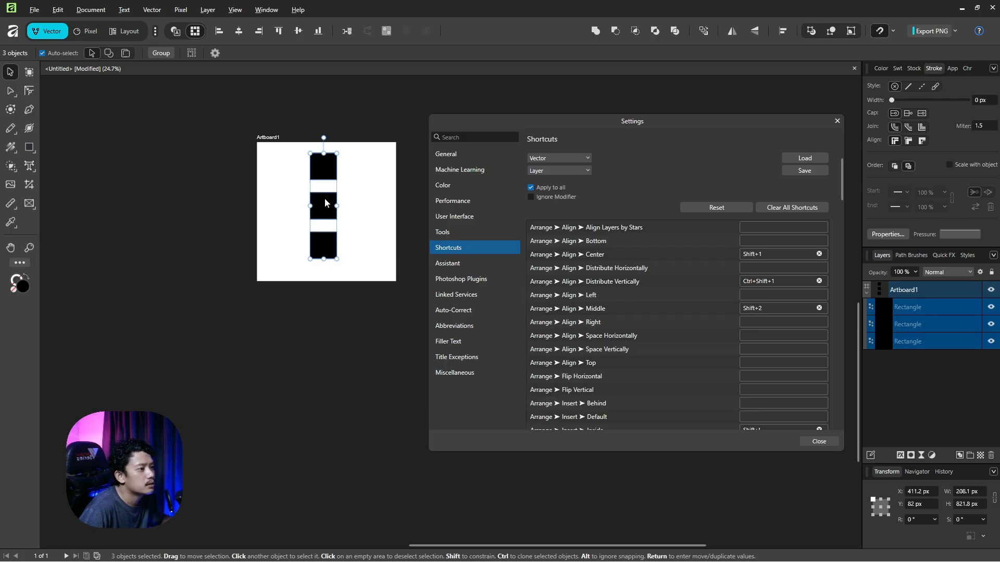
pyautogui.click(368, 207)
# Move the squares into a loose, uneven row low on the artboard, and assign Ctrl+Shift+2 to Distribute Horizontally
pyautogui.moveTo(323, 206); pyautogui.dragTo(311, 245)
pyautogui.moveTo(326, 174); pyautogui.dragTo(363, 240)
pyautogui.click(352, 275)
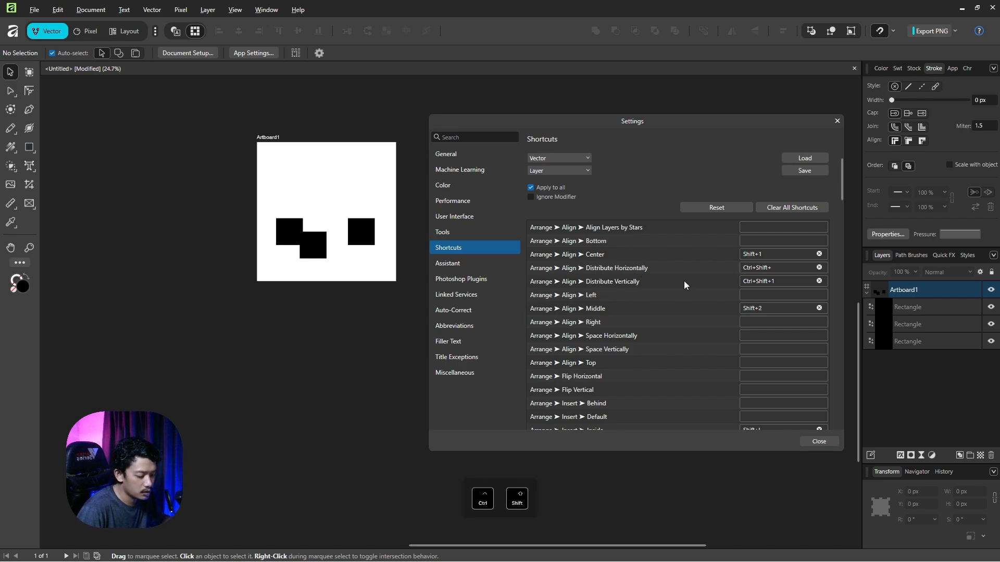
pyautogui.hotkey('ctrl', 'shift', '2')
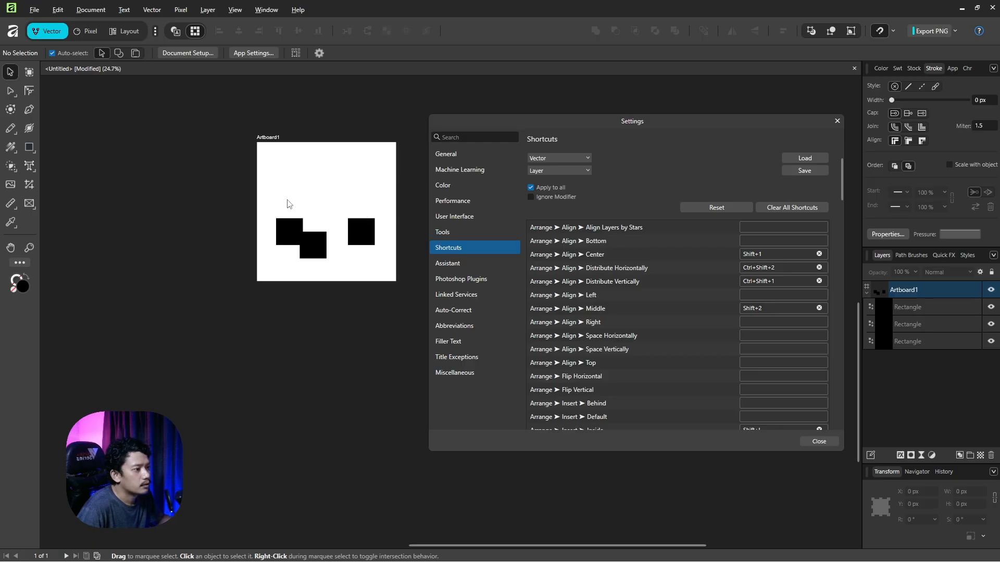
# Test the shortcuts on the loose row of three squares by aligning them to their middle and distributing them horizontally
pyautogui.moveTo(279, 200); pyautogui.dragTo(384, 258)
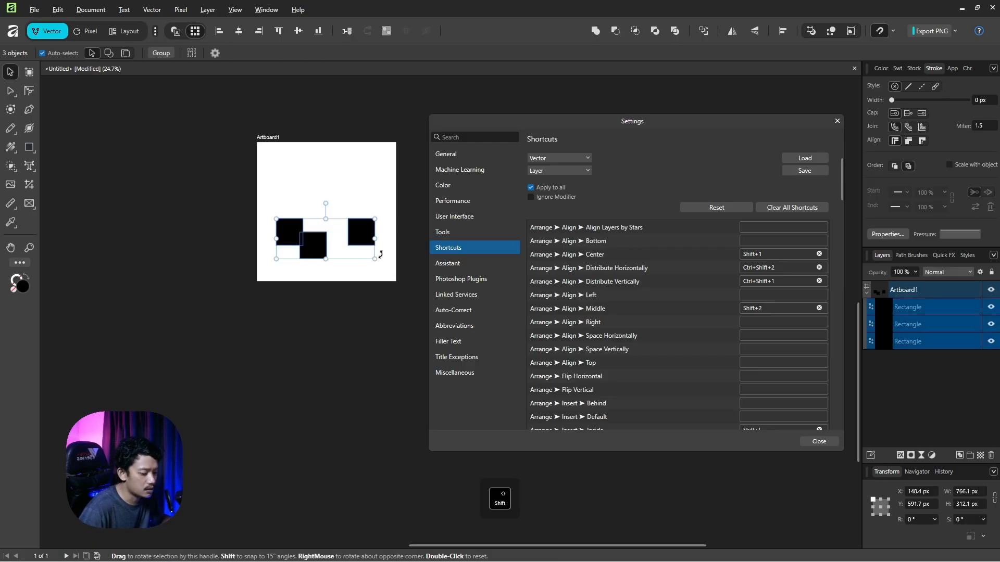
pyautogui.hotkey('shift', '2')
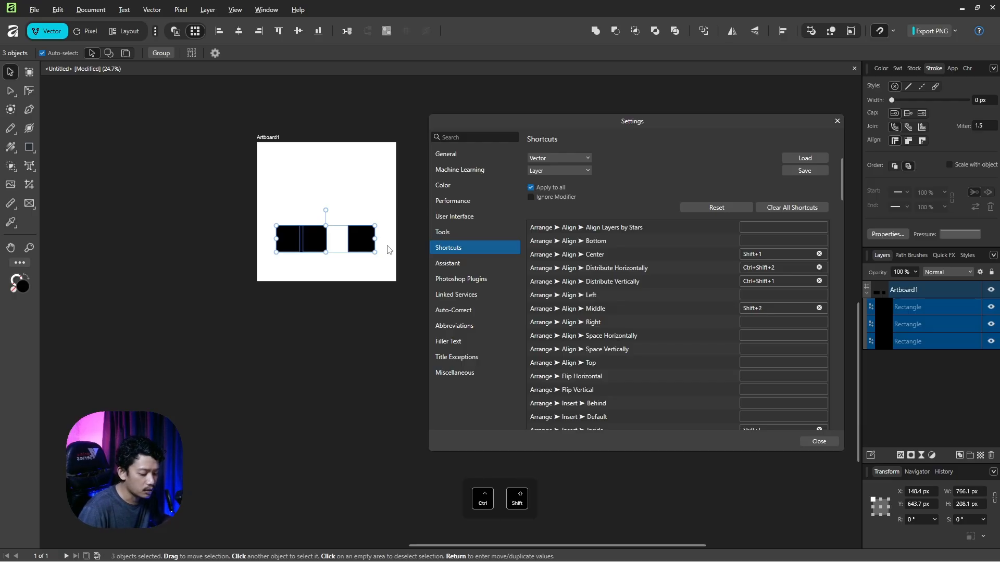
pyautogui.hotkey('ctrl', 'shift', '2')
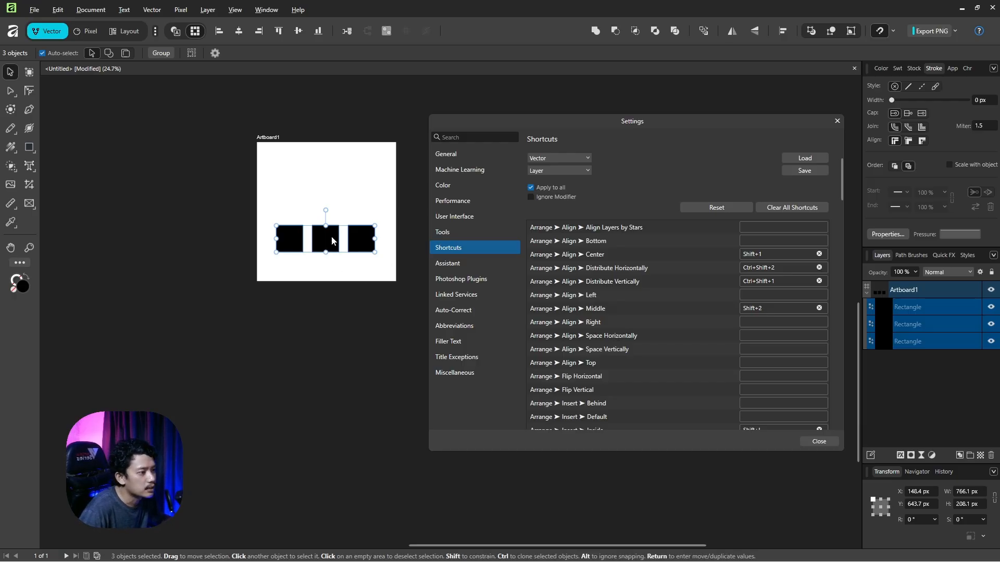
pyautogui.click(348, 292)
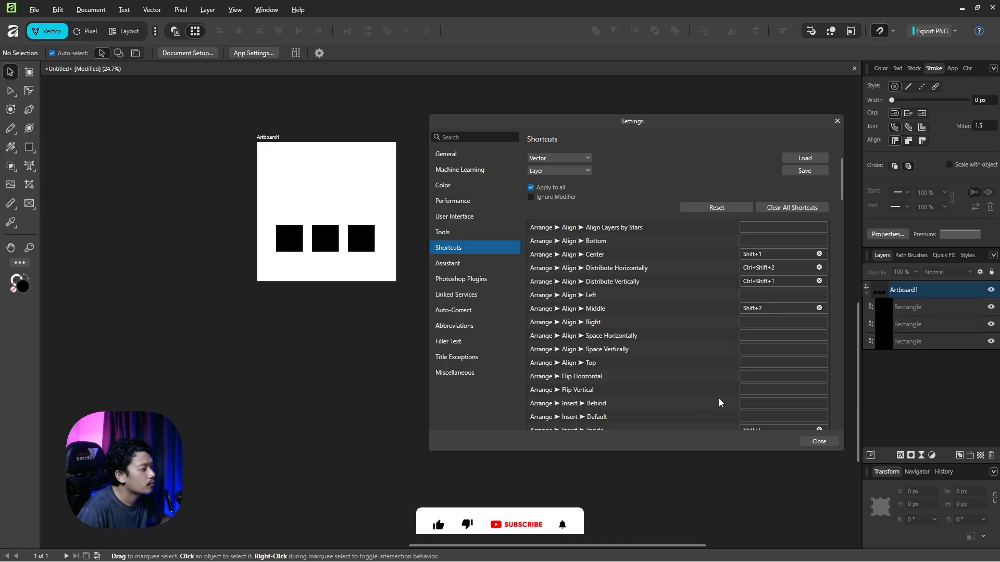
# Close the settings and update the Vector studio to store its current setup
pyautogui.click(817, 443)
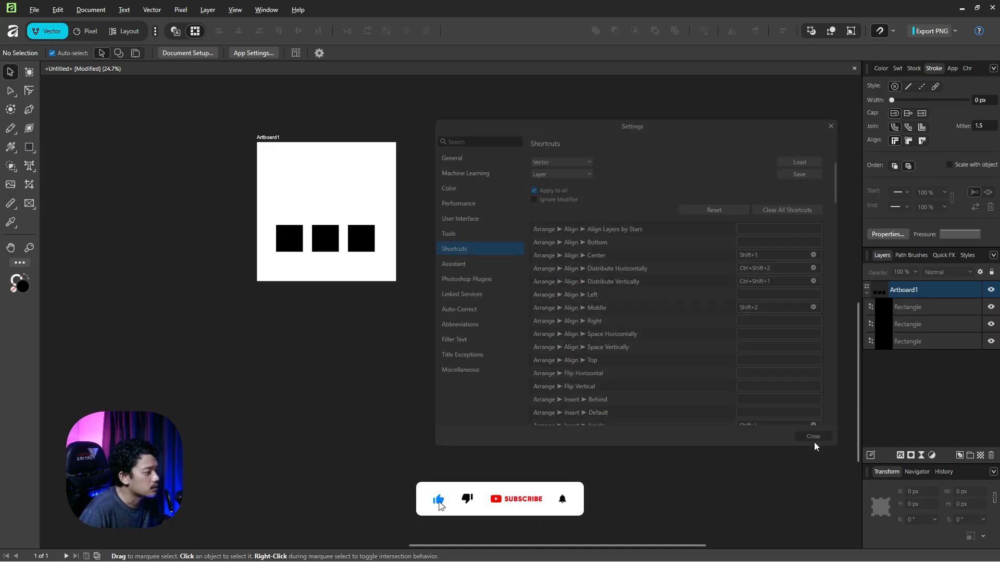
pyautogui.rightClick(45, 33)
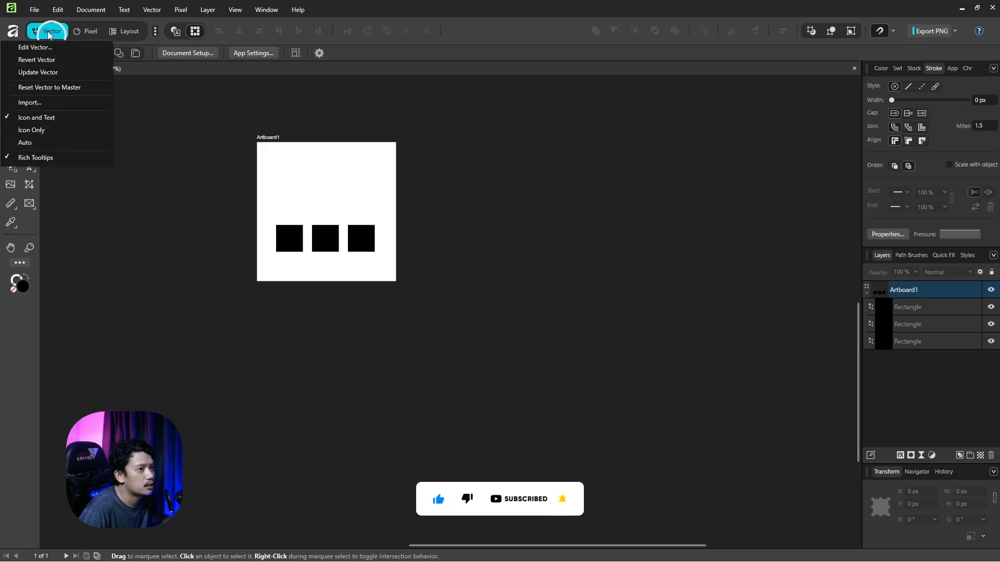
pyautogui.click(41, 73)
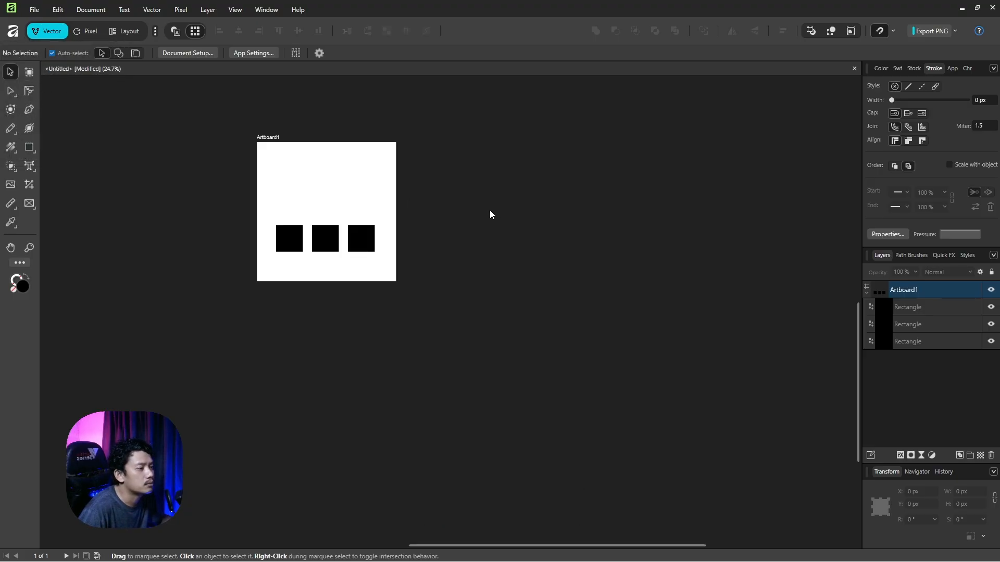